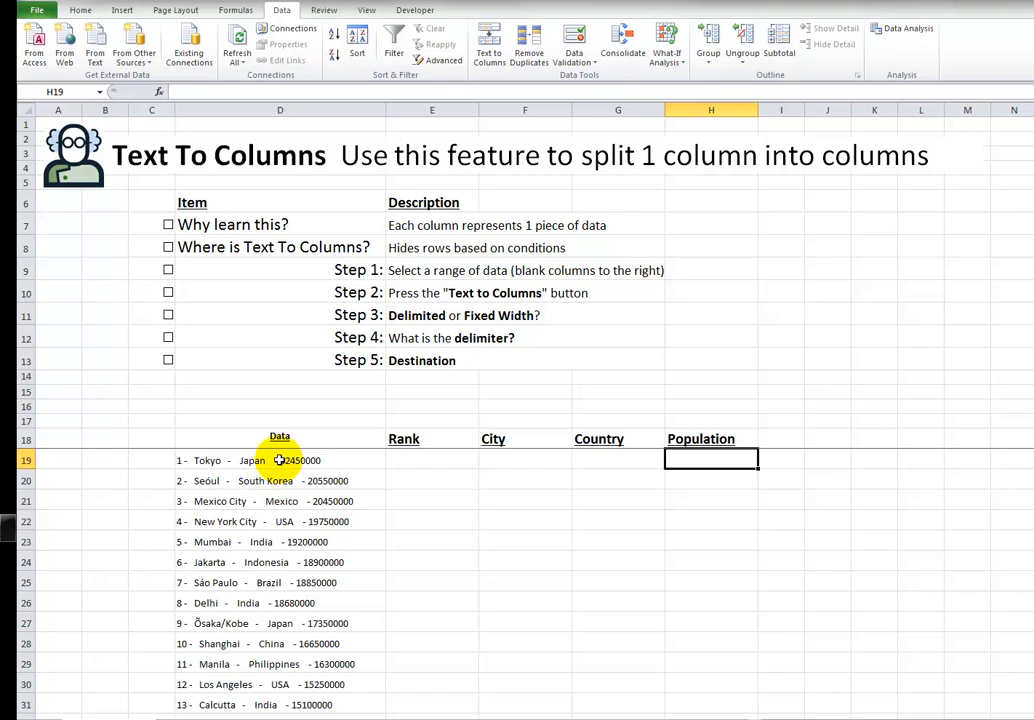
Step: Examine the combined city entries in the Data column and the empty Rank, City, Country and Population columns beside it
drag(280, 460, 281, 623)
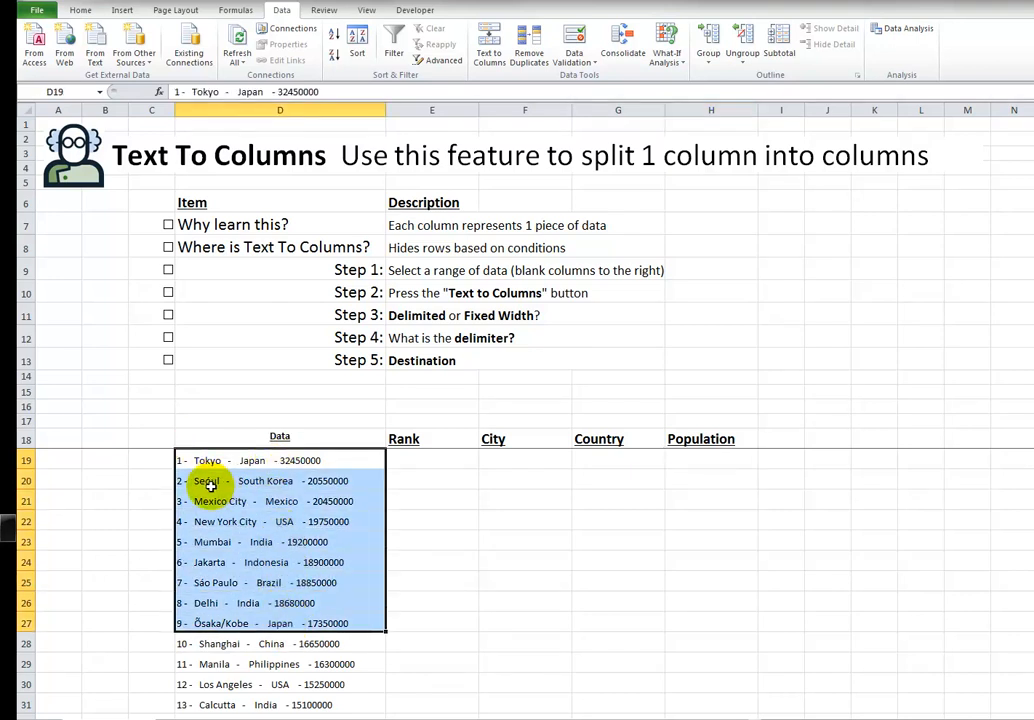
click(182, 460)
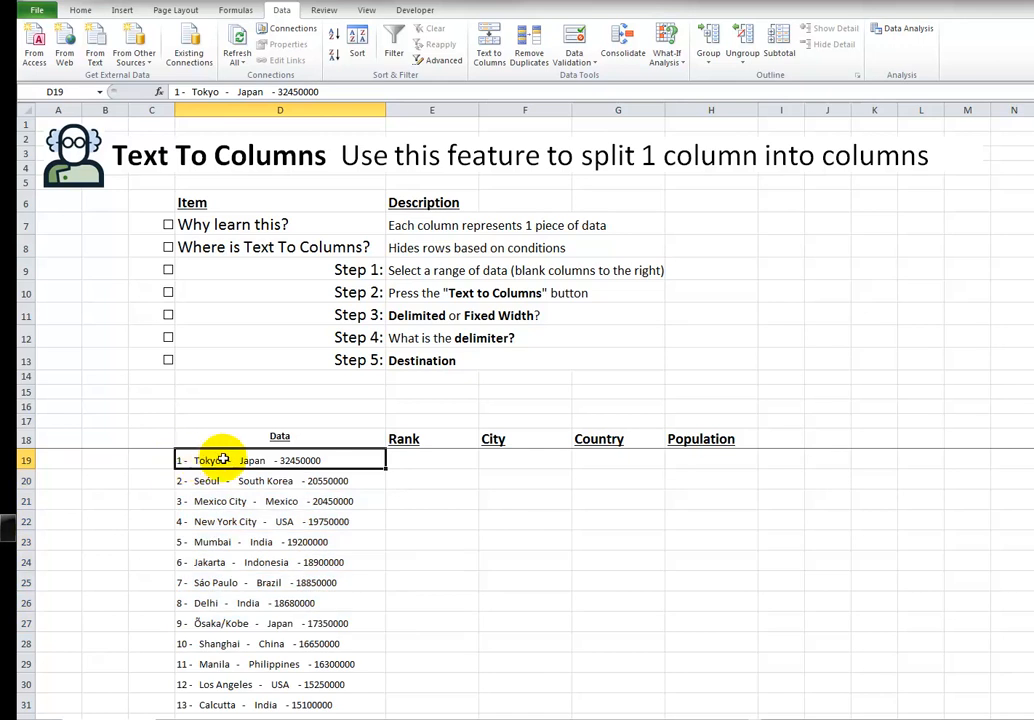
click(433, 438)
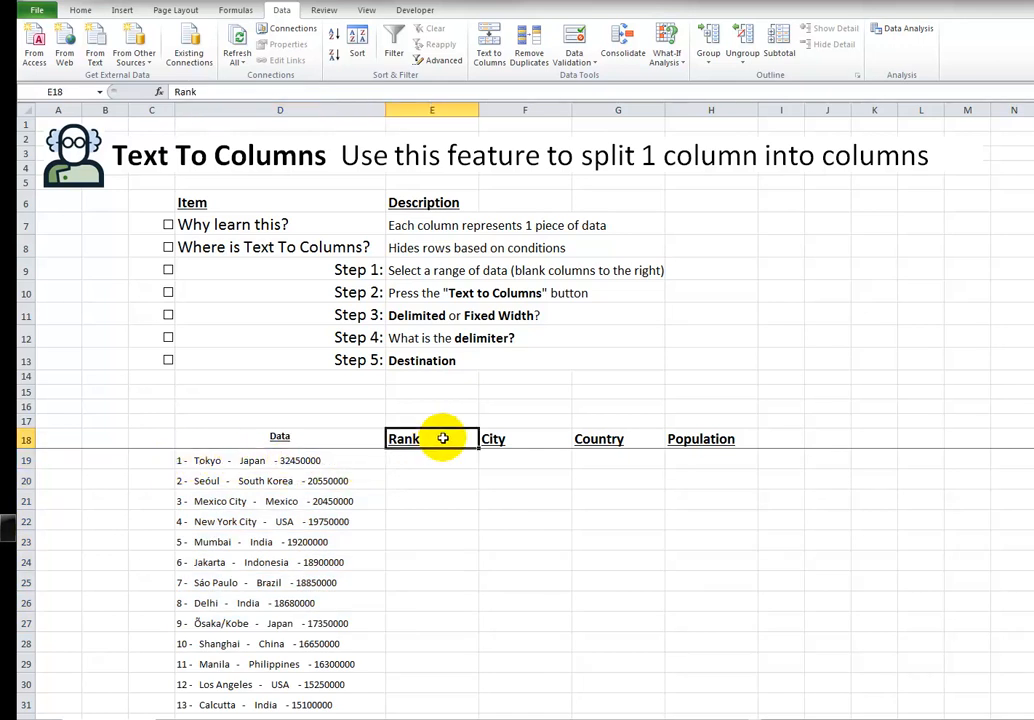
click(521, 440)
click(600, 438)
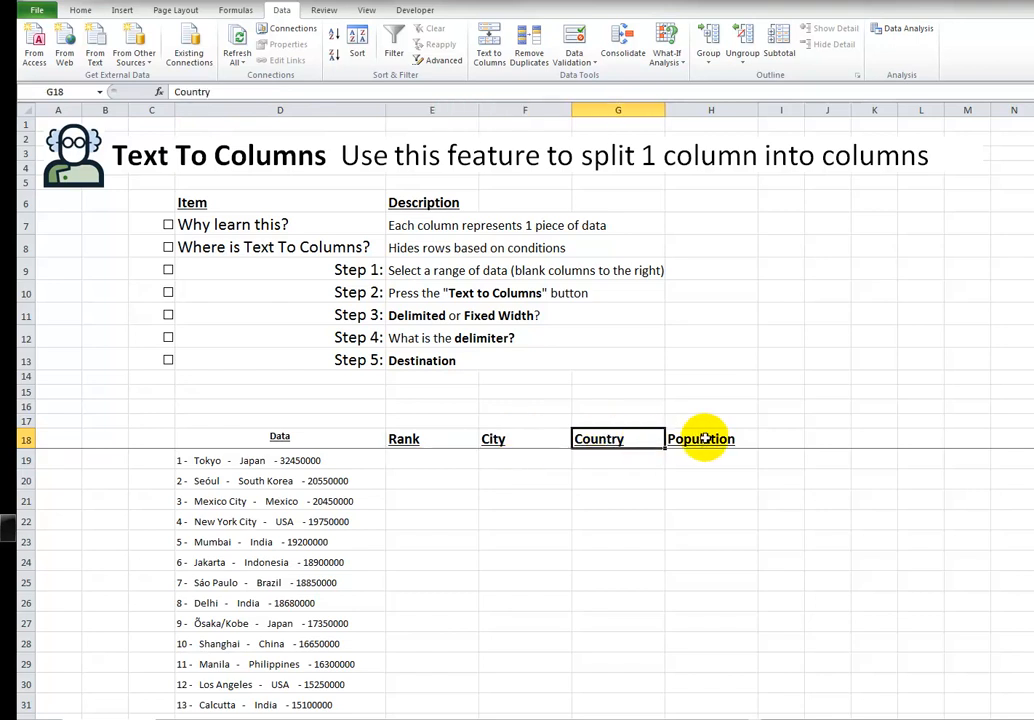
click(697, 438)
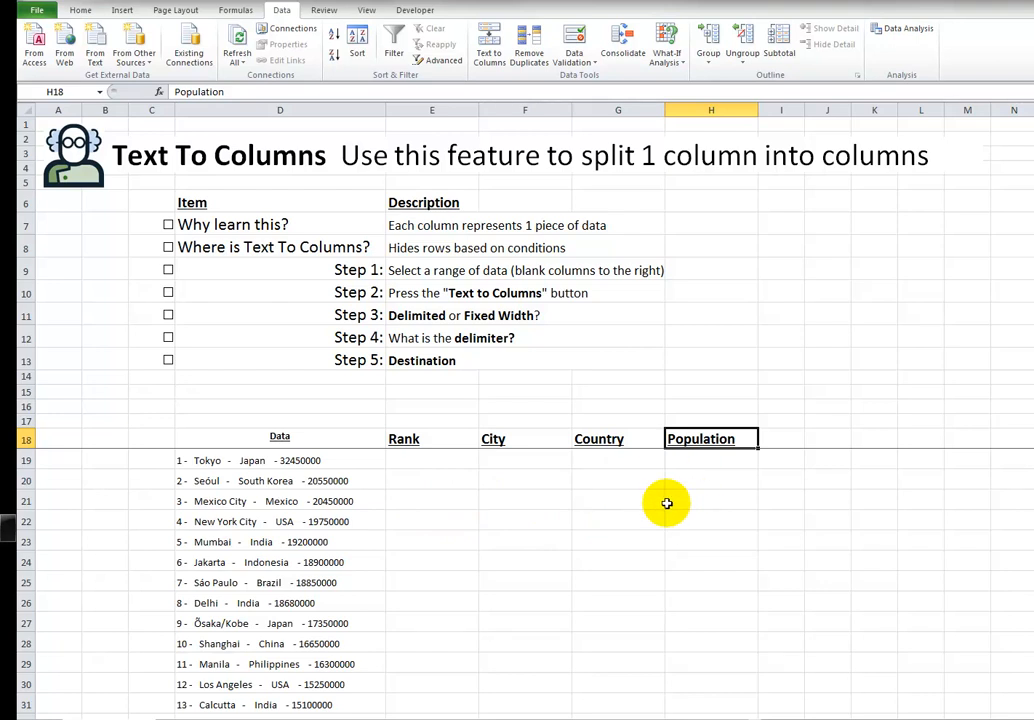
Step: Tick off the checklist items "Why learn this?", "Where is Text To Columns?" and Step 1
click(167, 225)
click(168, 247)
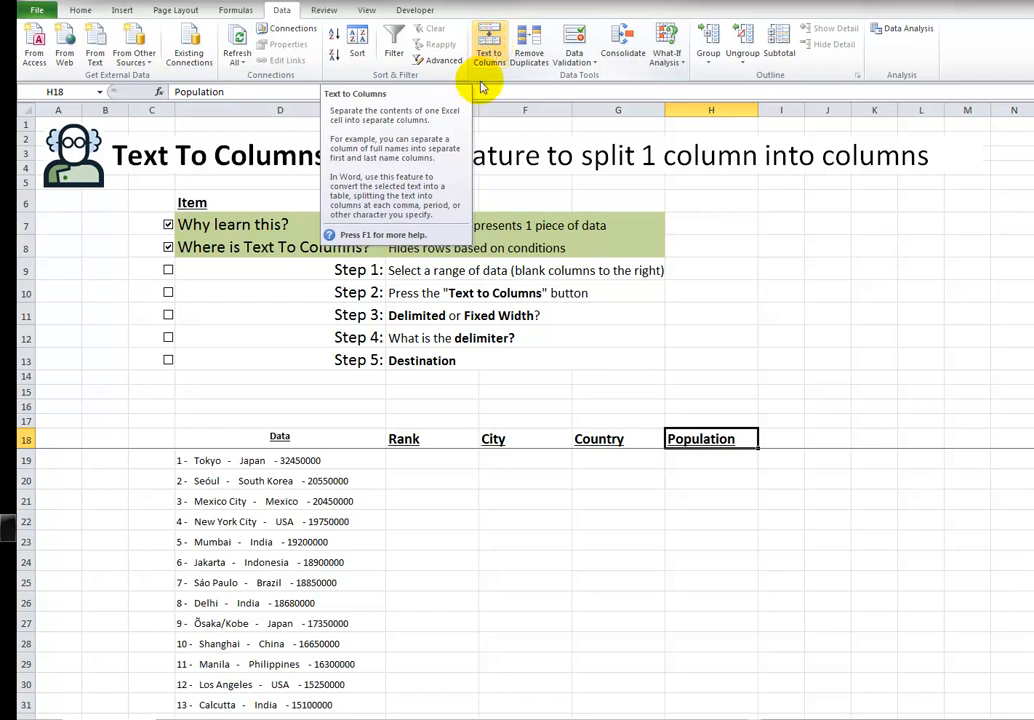
click(169, 271)
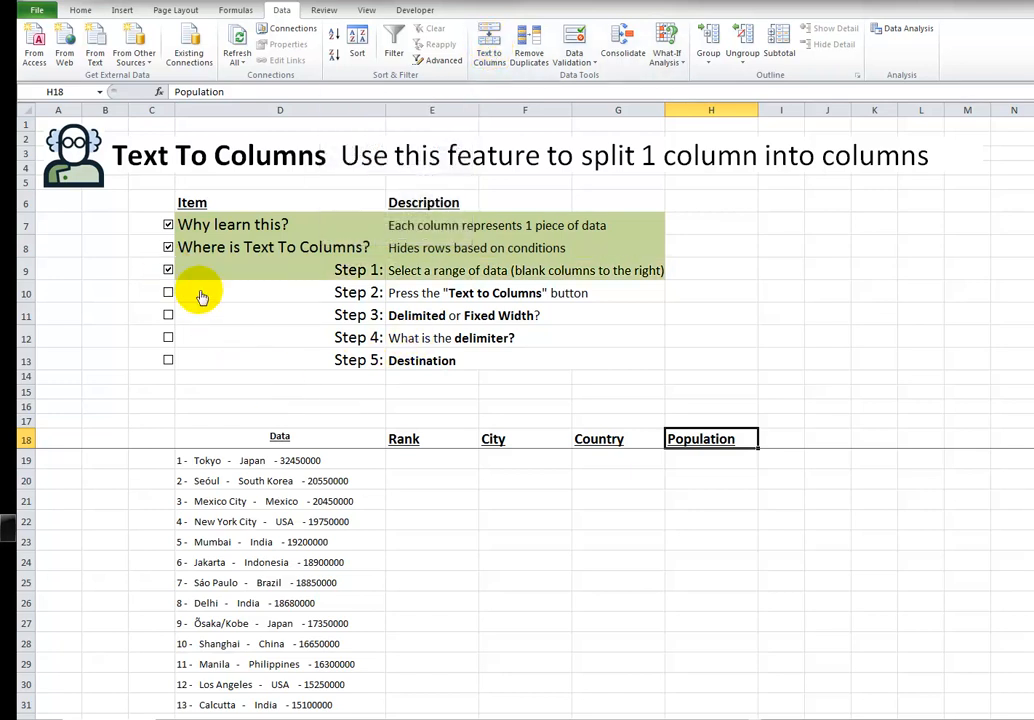
Step: Select the city entries D19:D118 and open the Text to Columns wizard, moved clear of the data
click(243, 445)
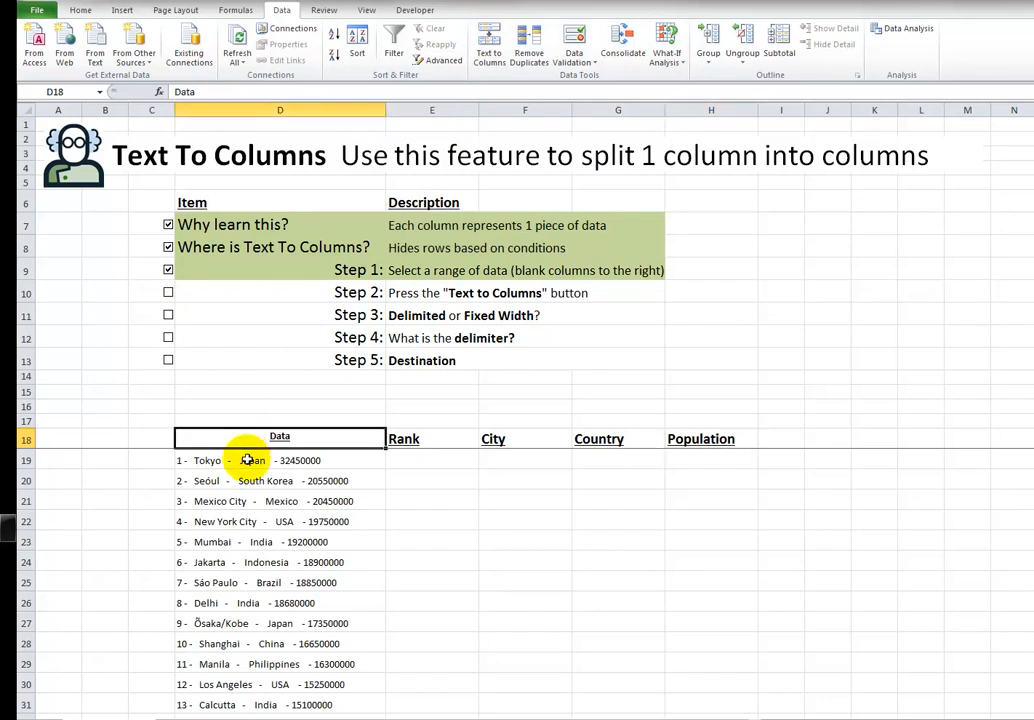
click(247, 460)
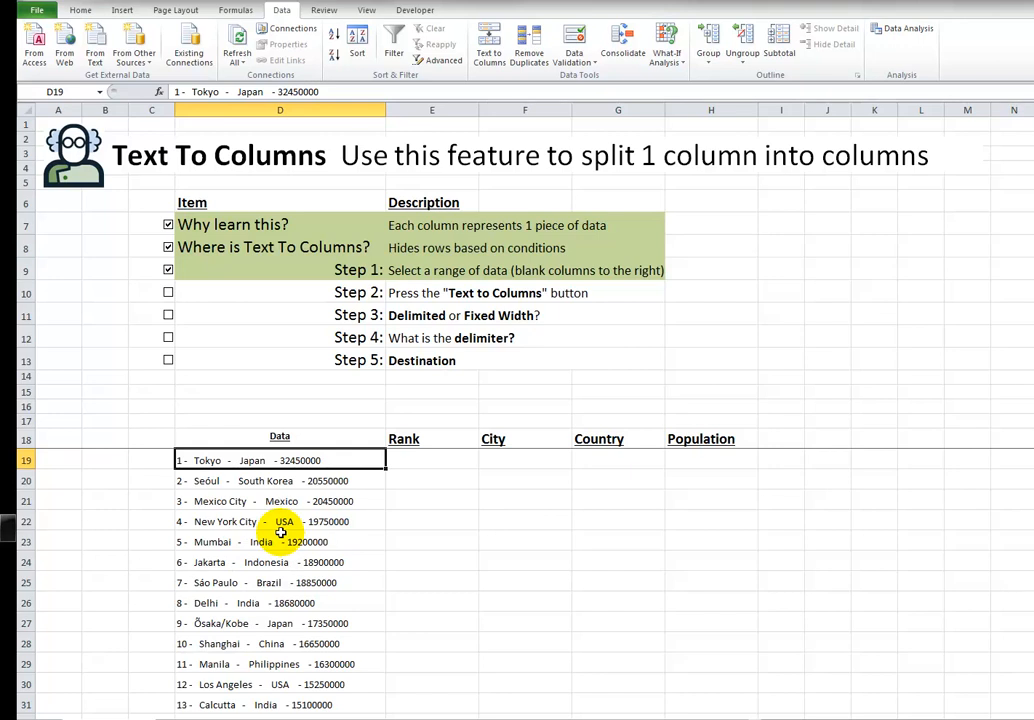
key(ctrl+shift+Down)
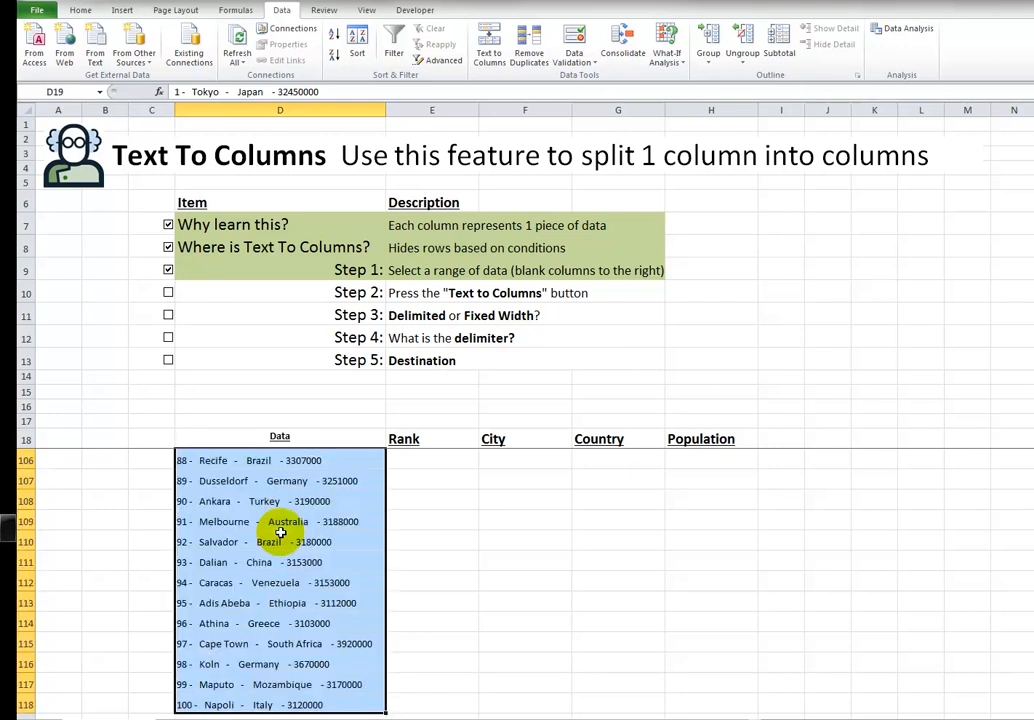
scroll(280, 533, down, 2)
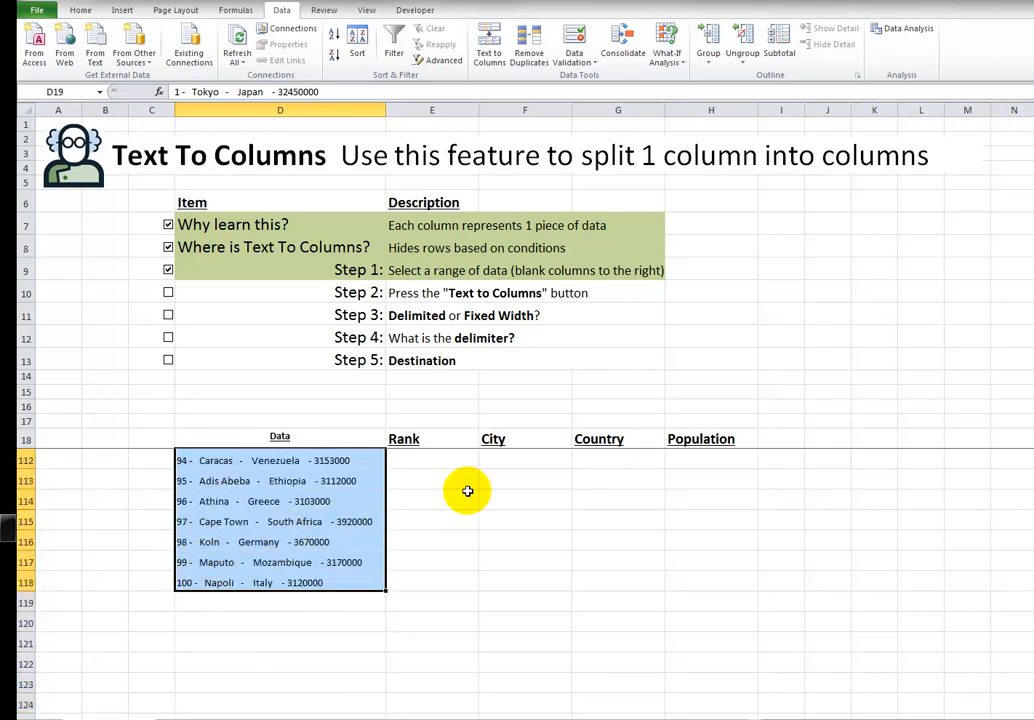
scroll(517, 580, up, 20)
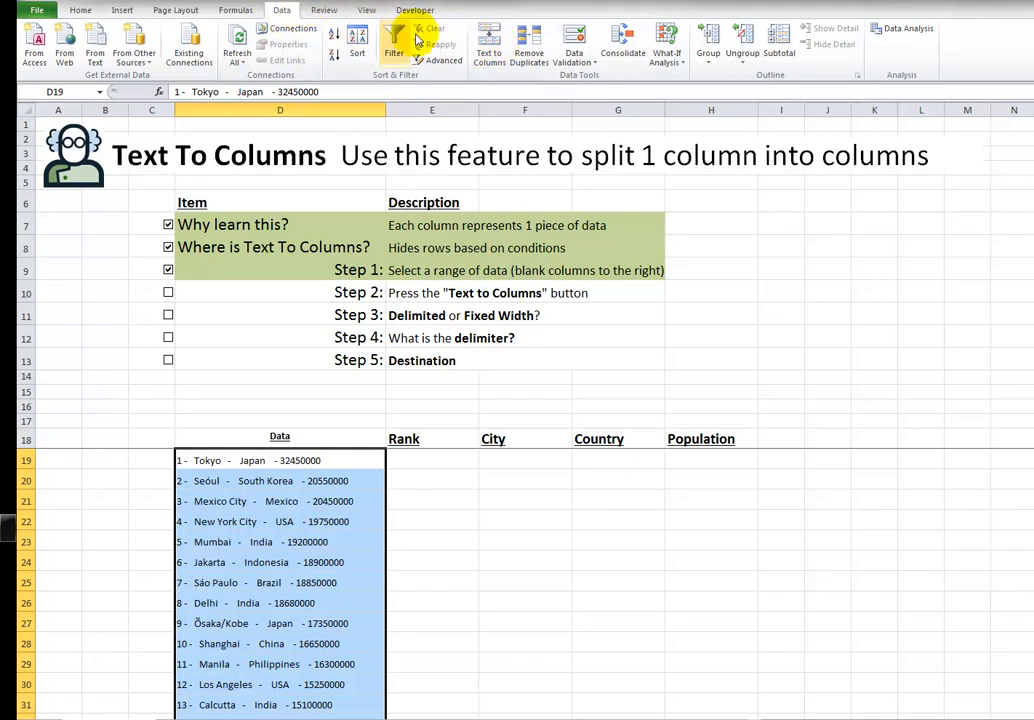
click(488, 46)
drag(638, 204, 621, 400)
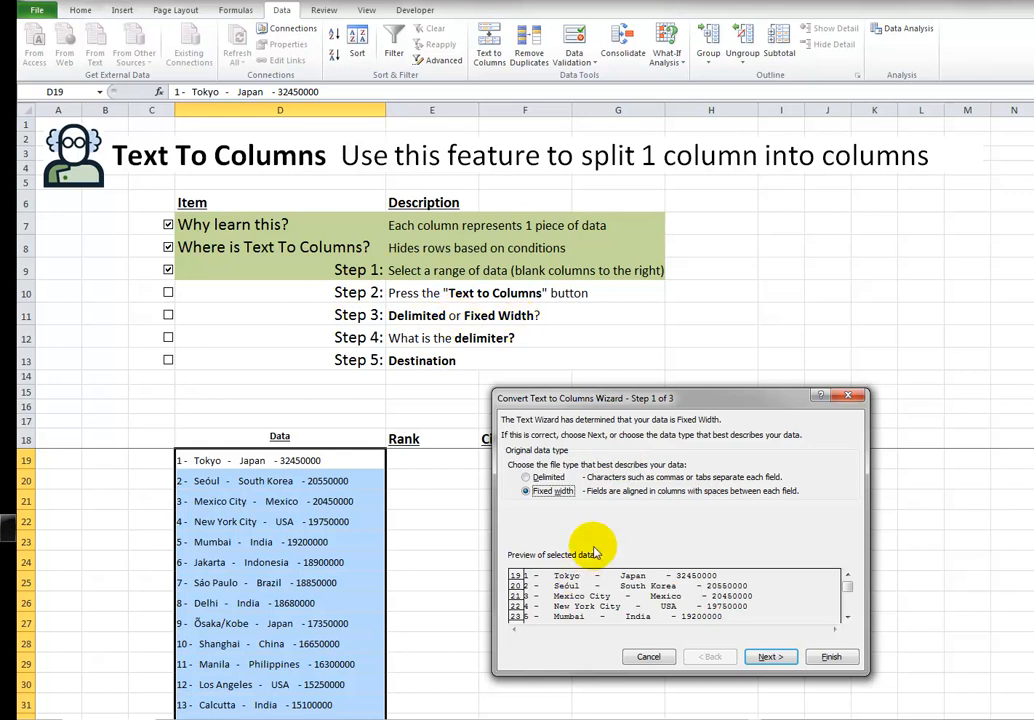
drag(605, 397, 684, 330)
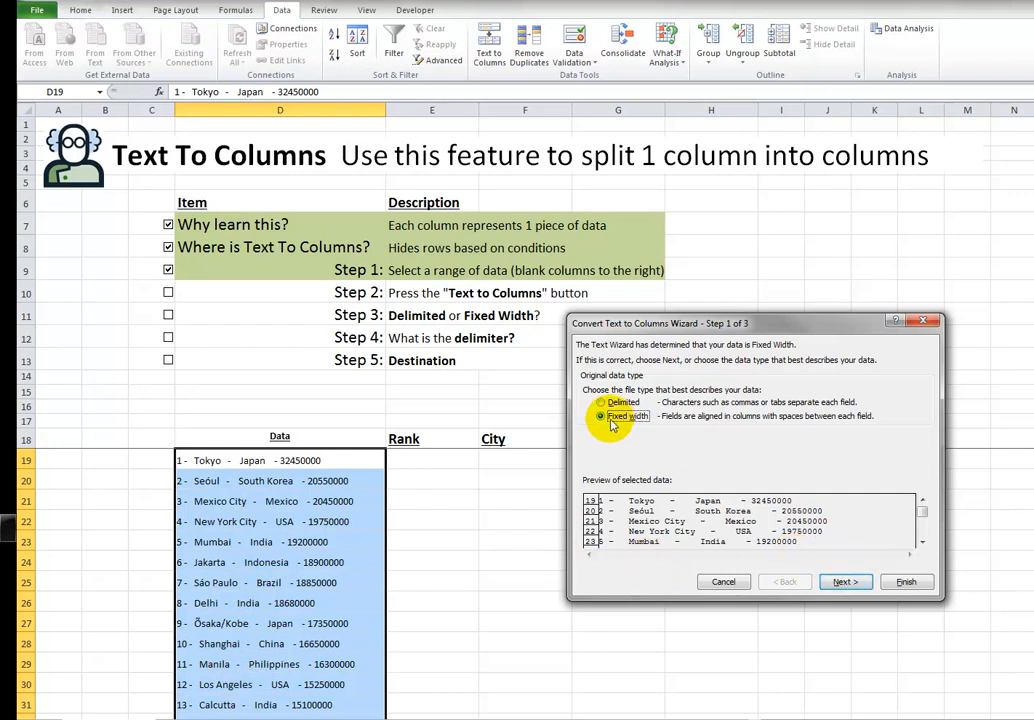
Step: Check the Fixed width column breaks, return to change the data type to Delimited, and continue to the delimiter settings
click(850, 582)
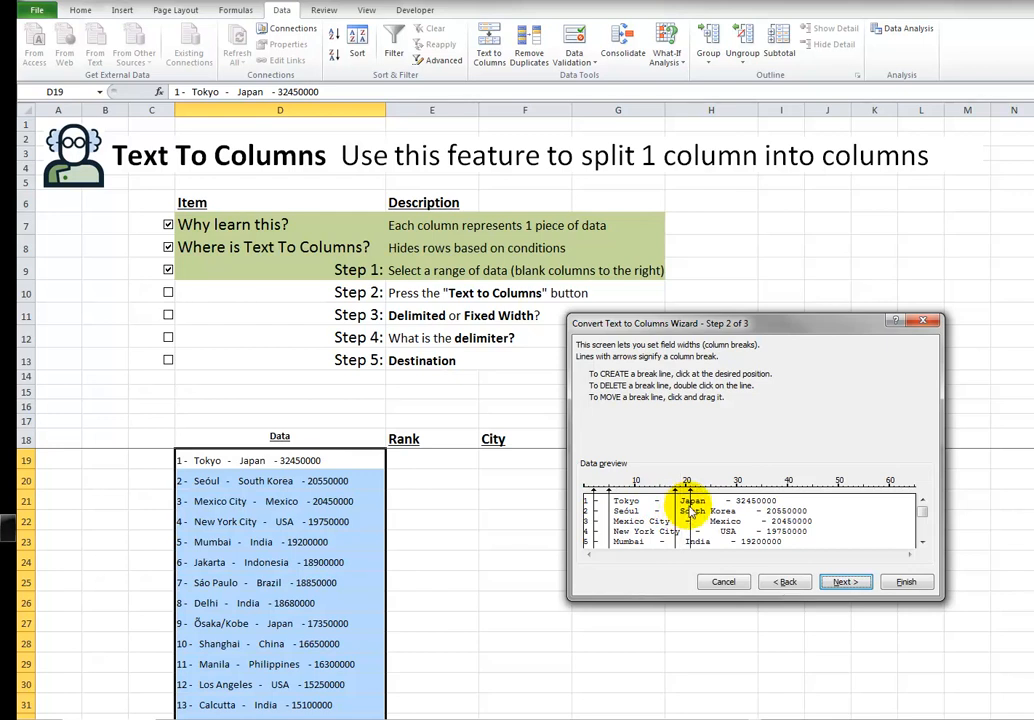
click(787, 584)
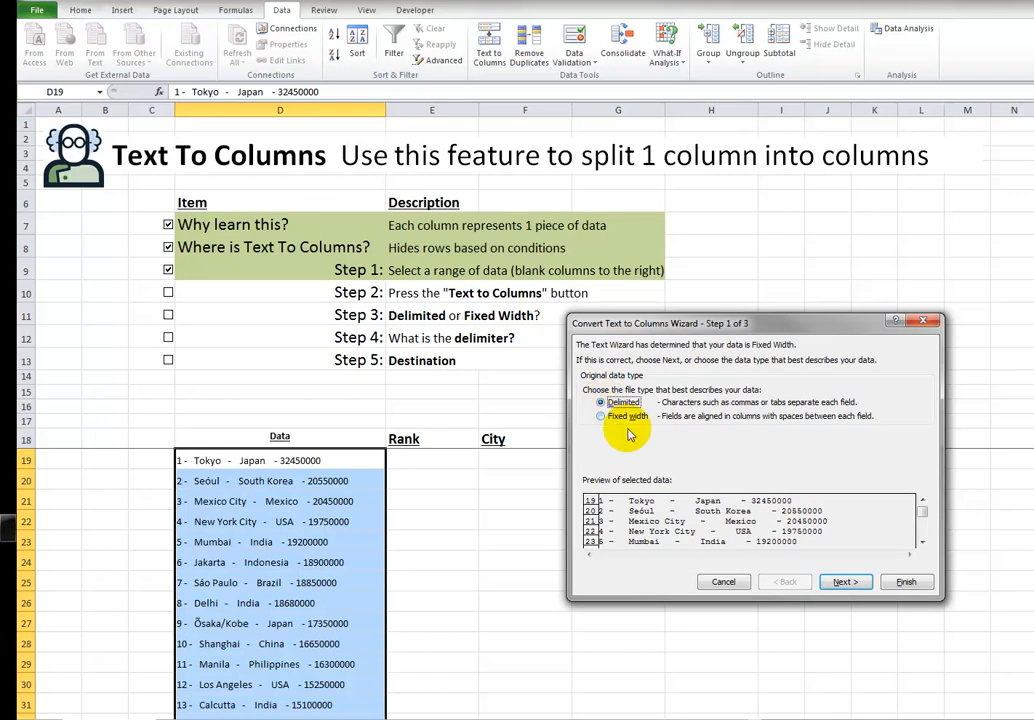
click(845, 584)
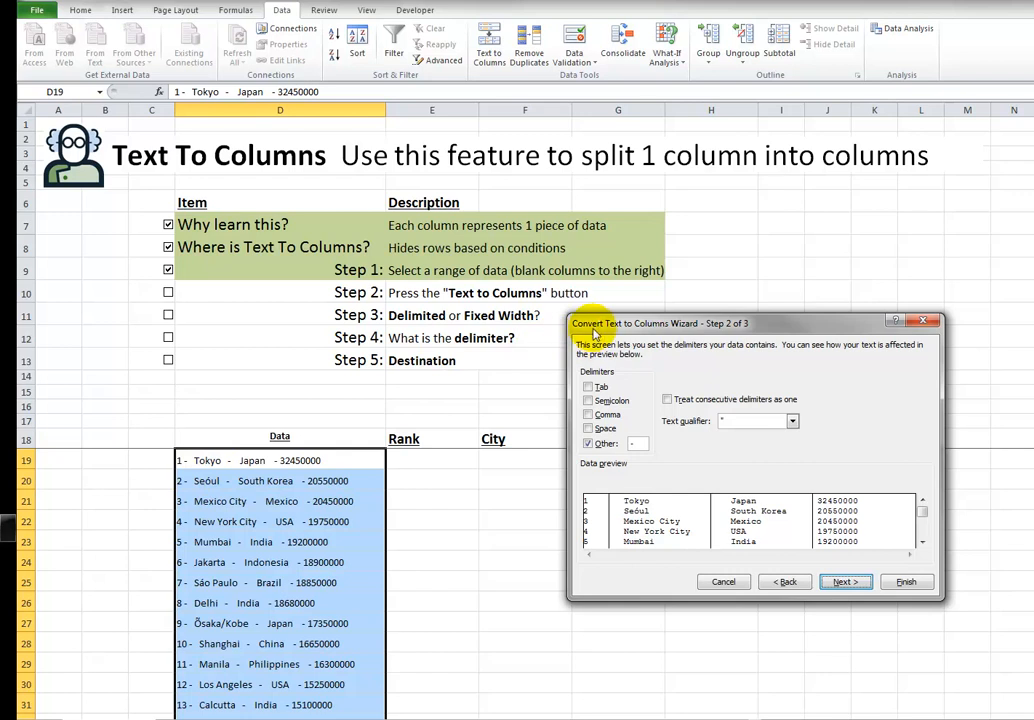
drag(590, 324, 597, 323)
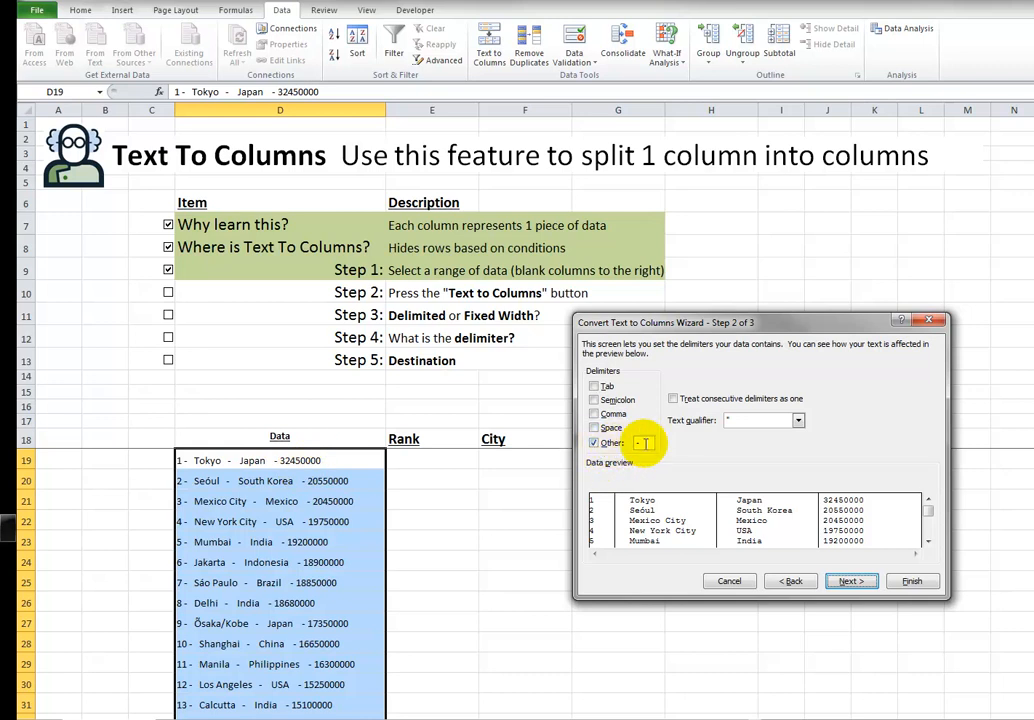
Step: Try Tab as the only delimiter with the custom one cleared, and check the resulting column preview
click(611, 442)
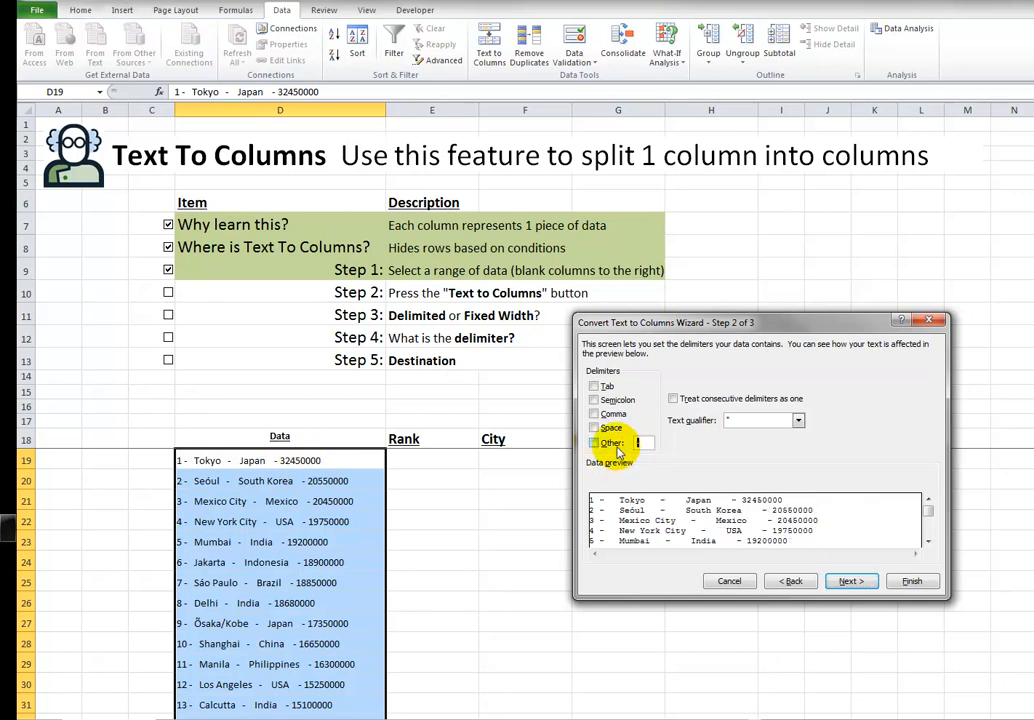
key(BackSpace)
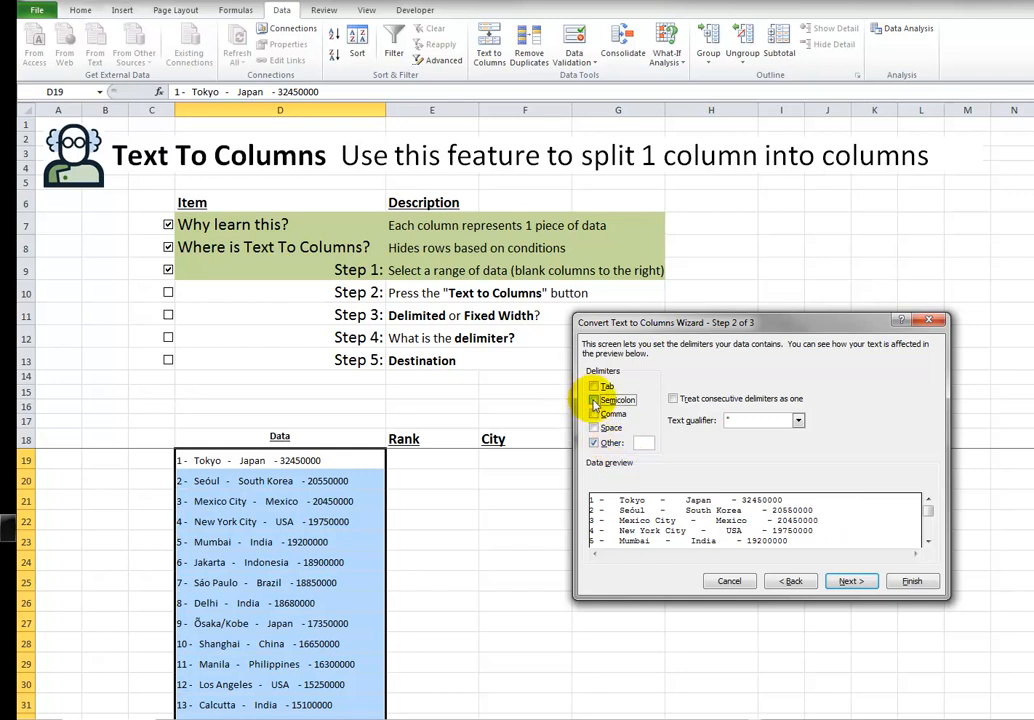
click(595, 401)
click(595, 400)
click(595, 386)
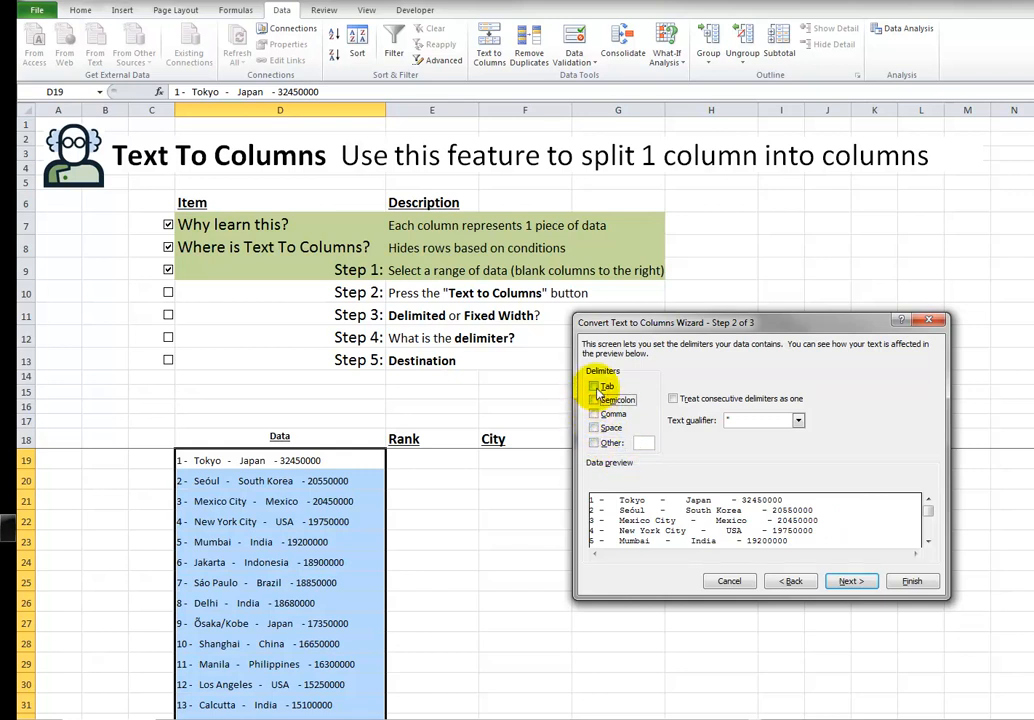
click(848, 580)
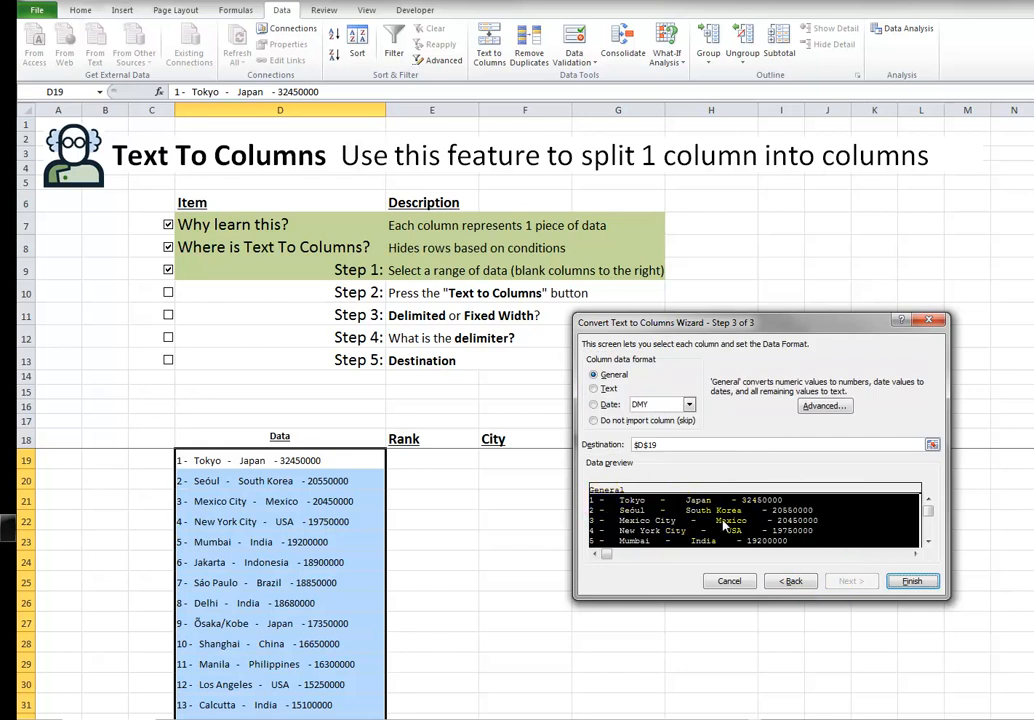
click(789, 581)
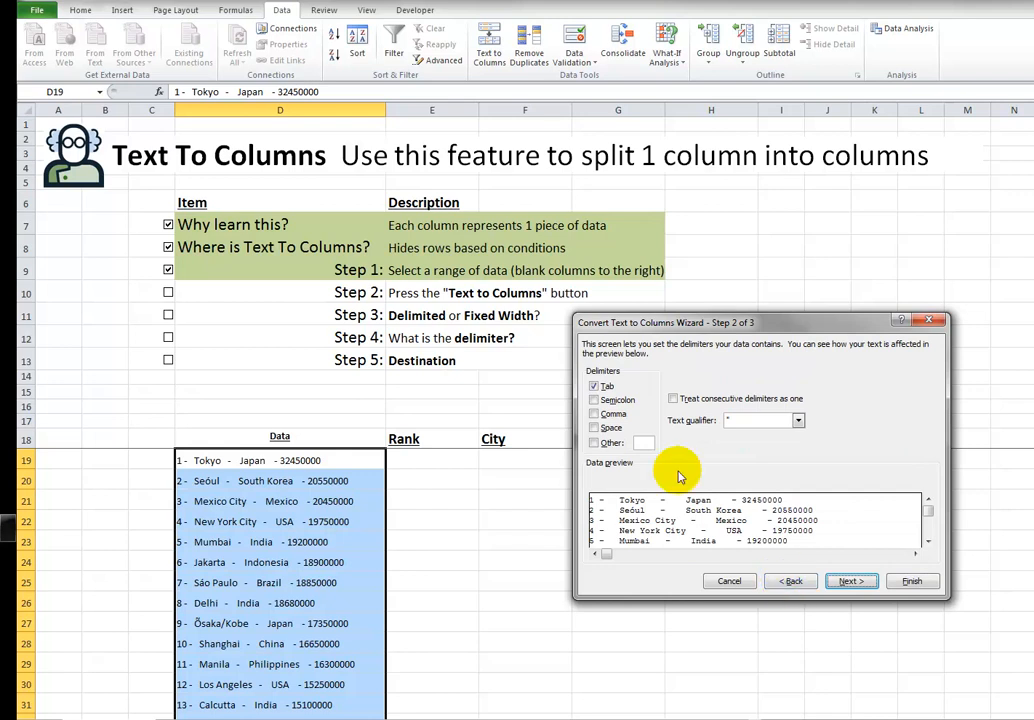
Step: Clear the Tab delimiter and set a hyphen (-) as the custom Other delimiter
click(594, 386)
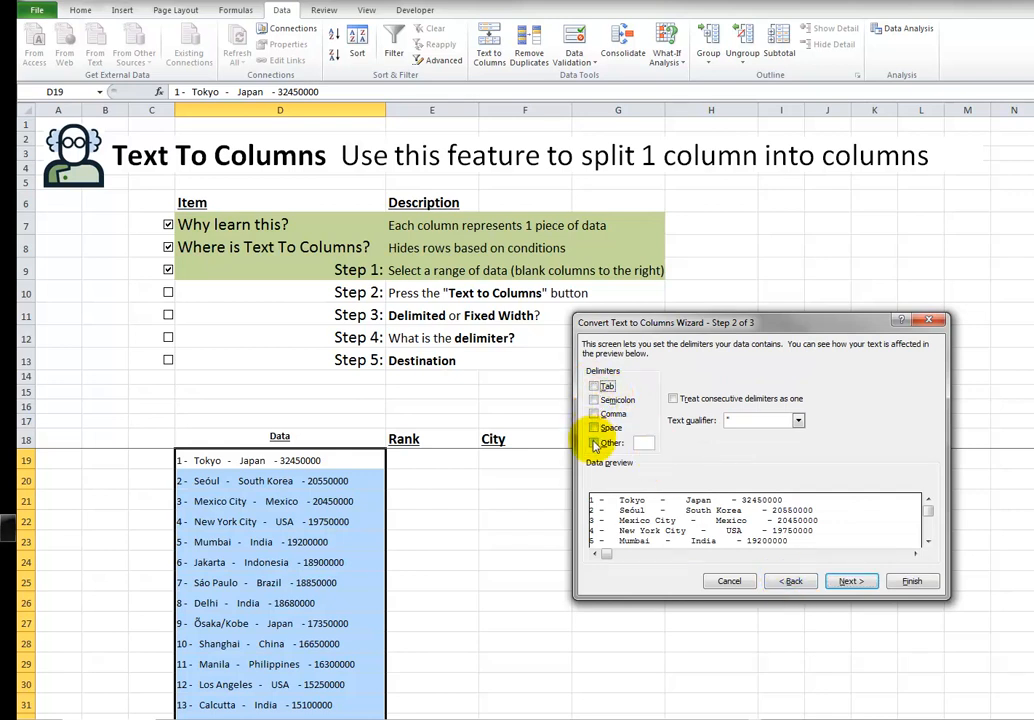
click(594, 443)
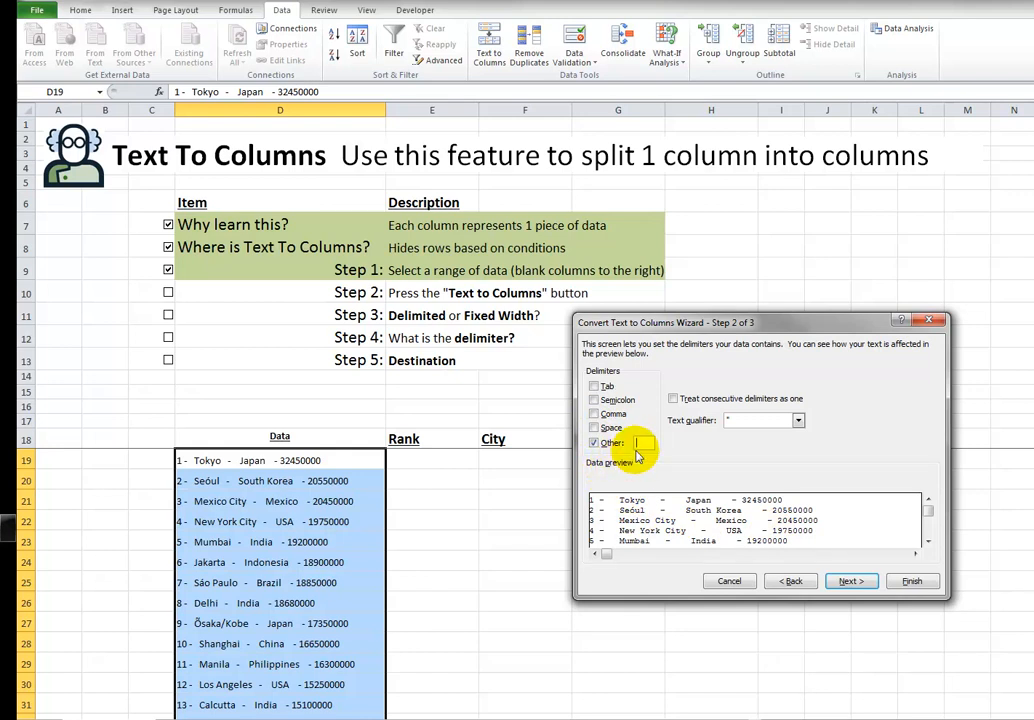
text(-)
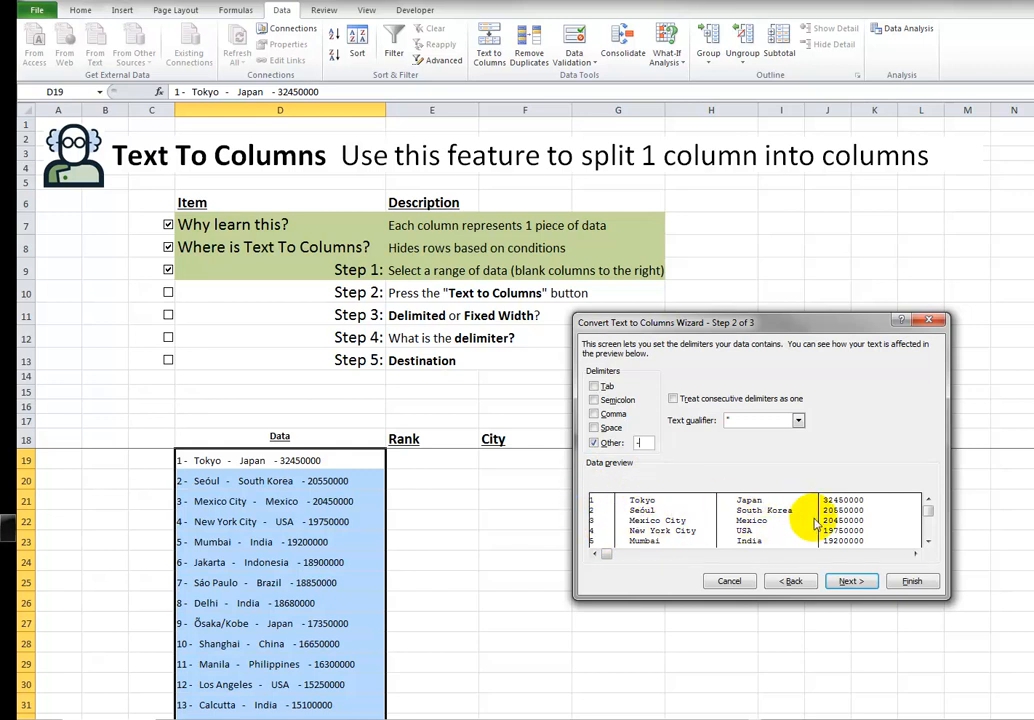
Step: Examine how the rows further down the data preview are split, and return to the first row
drag(928, 541, 928, 538)
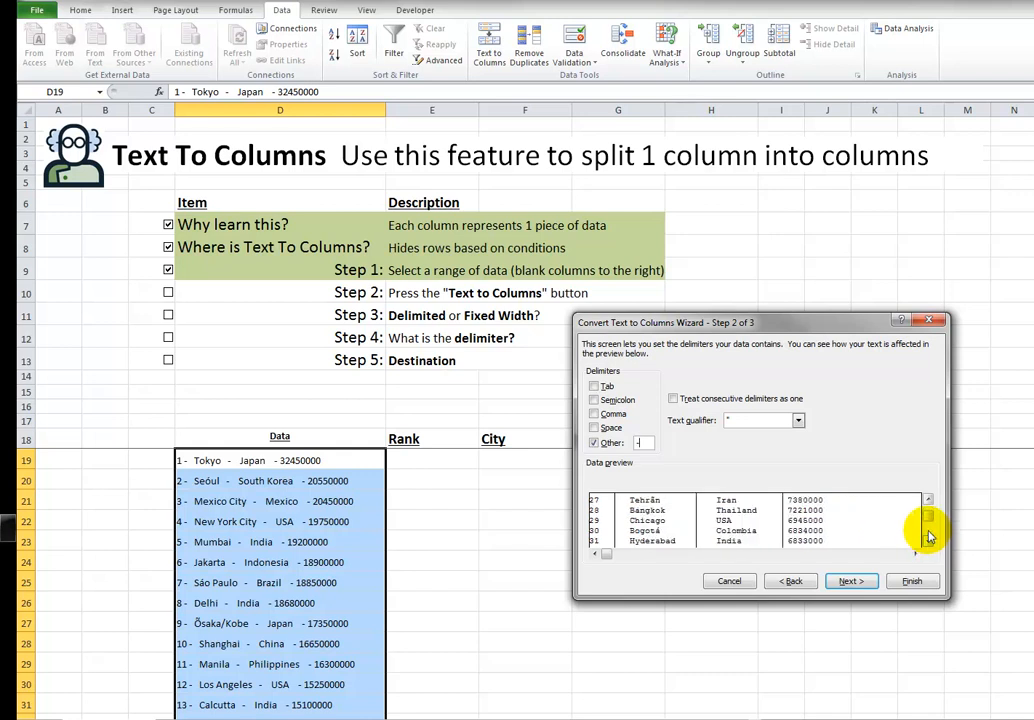
click(928, 537)
click(928, 537)
click(928, 537)
click(928, 537)
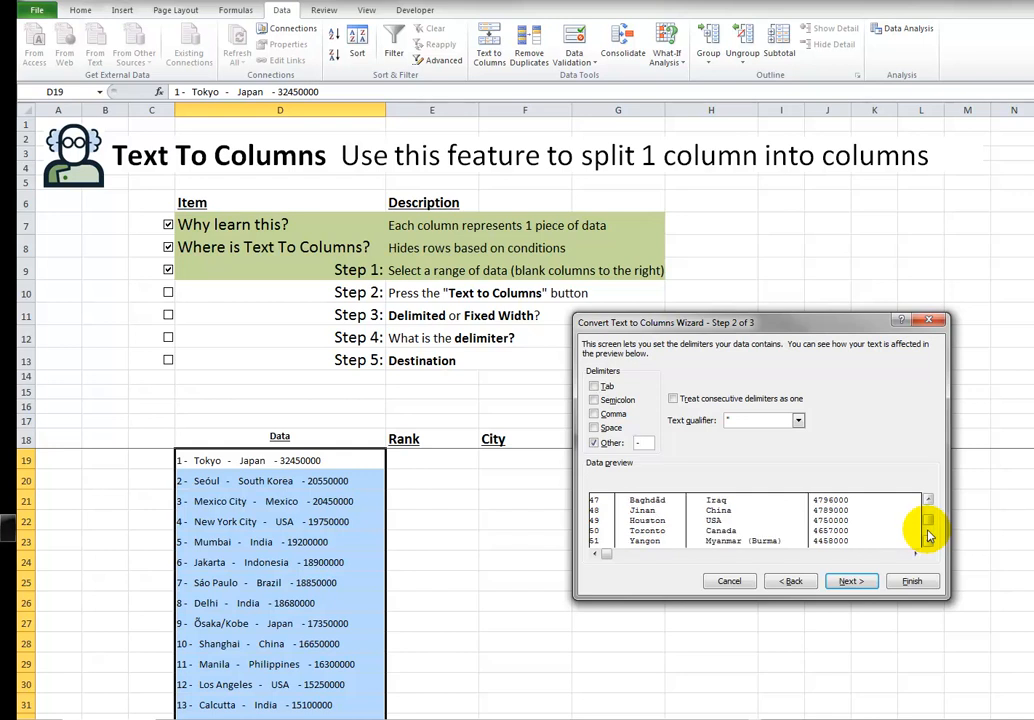
click(928, 537)
drag(929, 520, 929, 506)
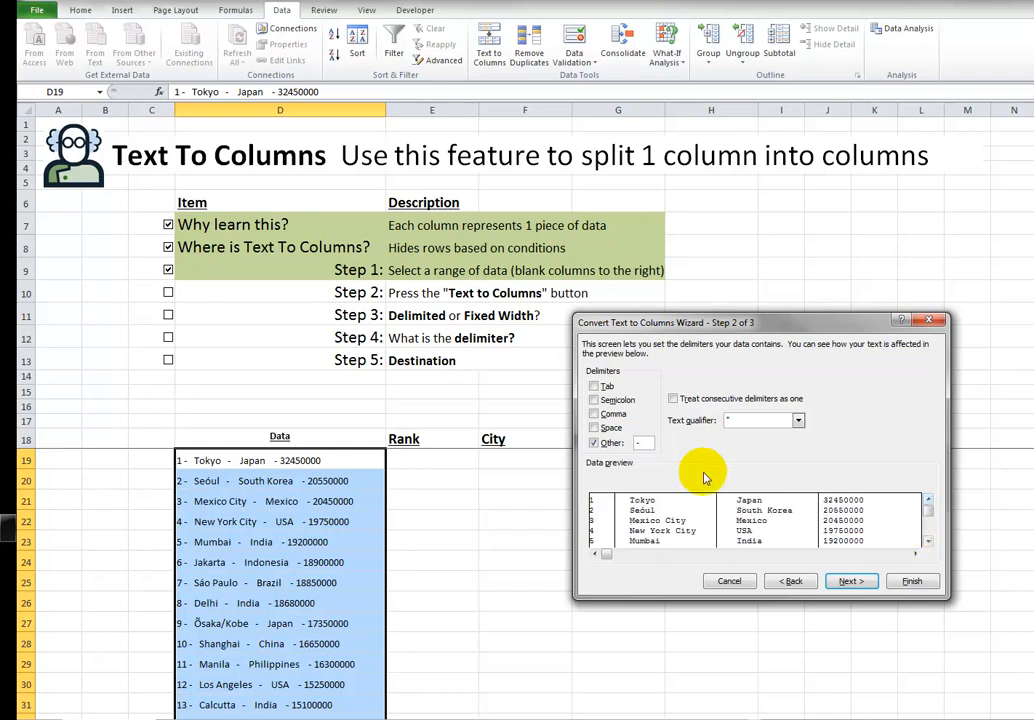
Step: Set the destination of the split data to cell E19 and finish the conversion
click(850, 583)
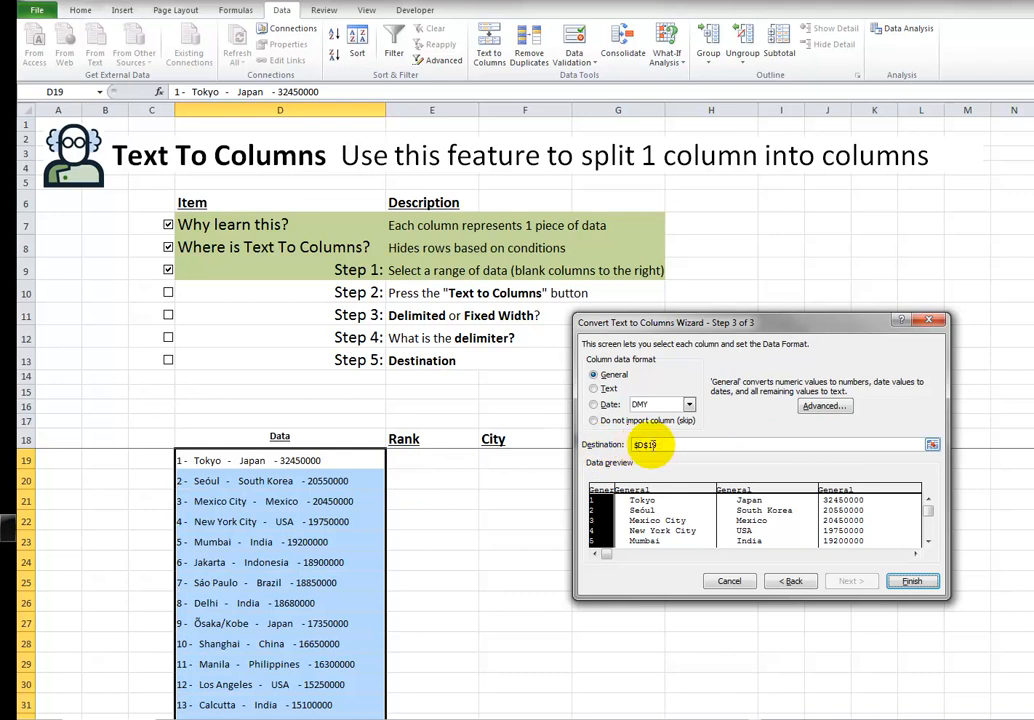
click(932, 446)
click(438, 463)
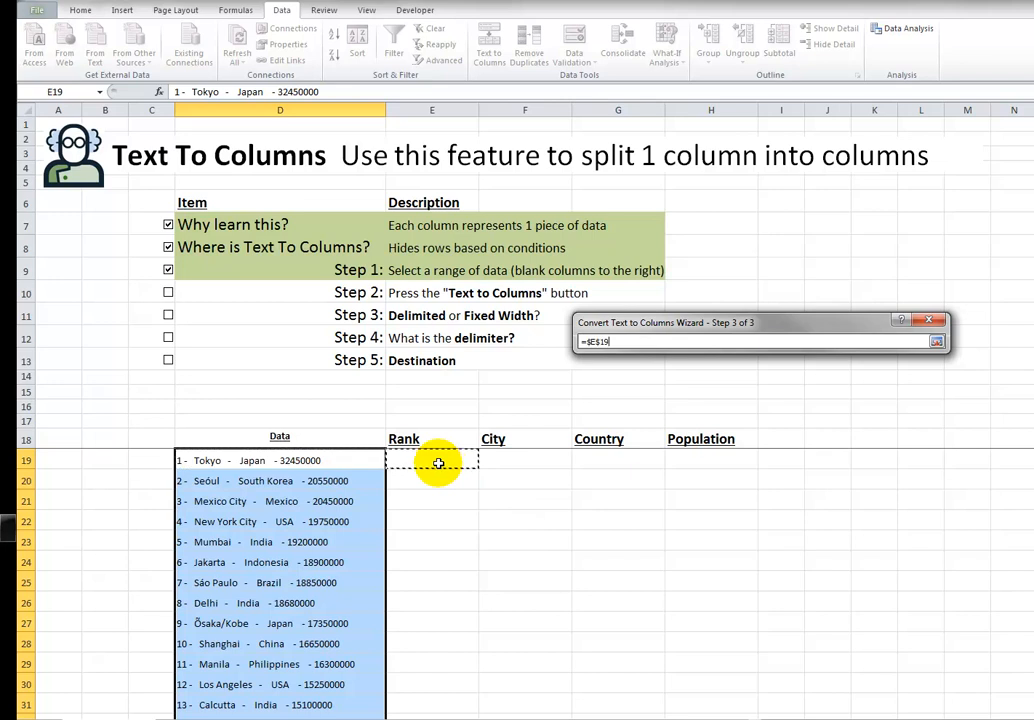
click(937, 344)
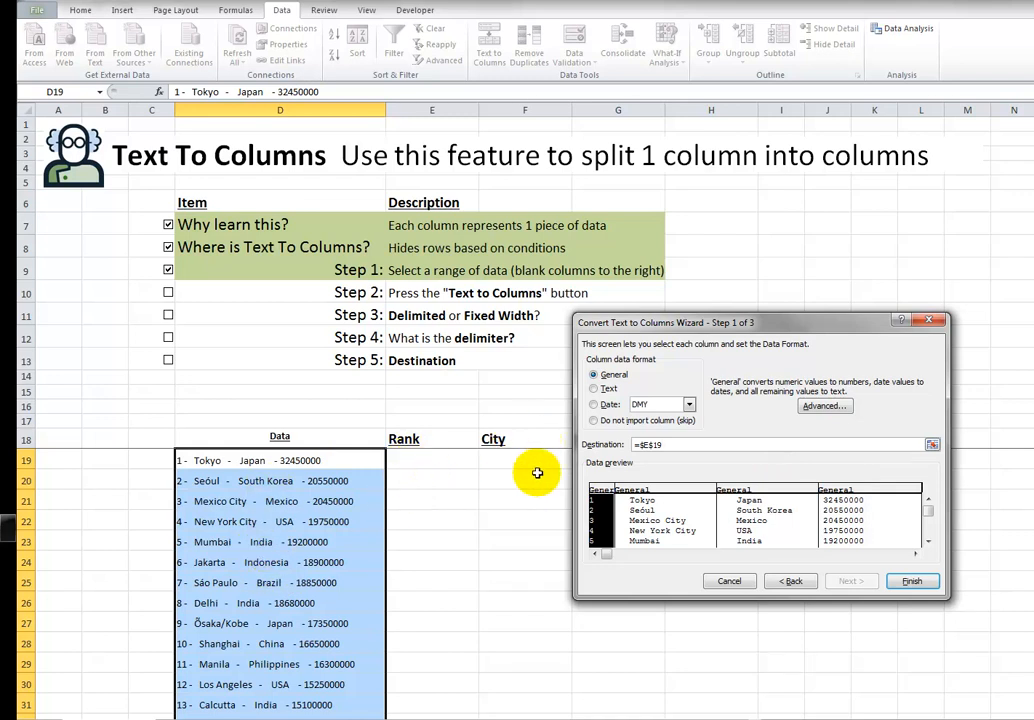
click(911, 583)
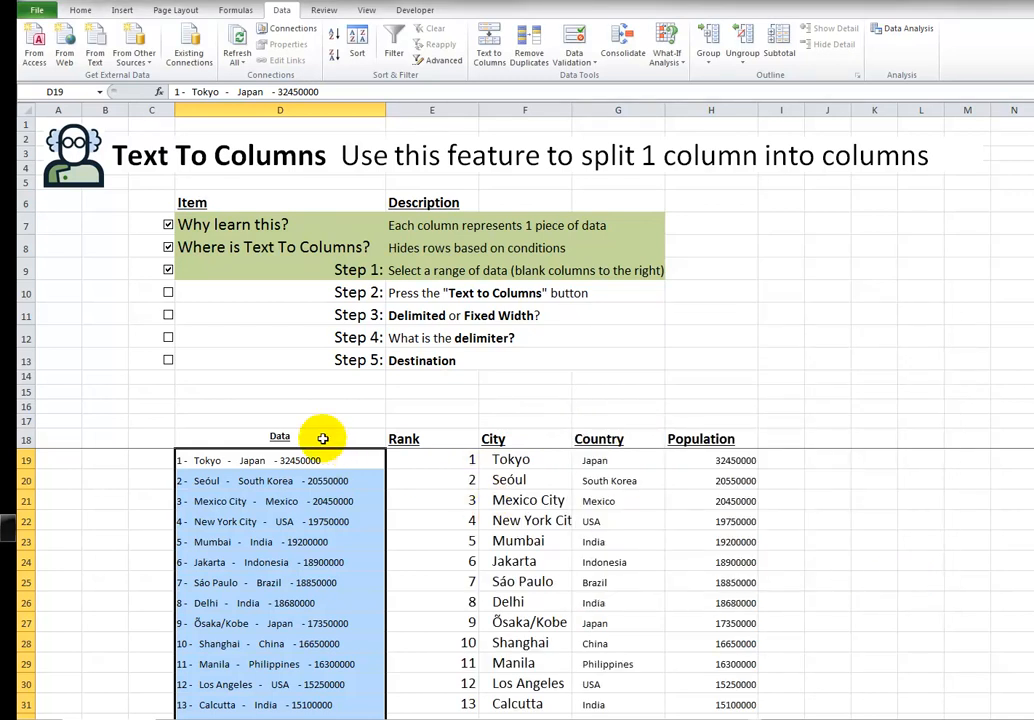
Step: Examine the split values under Rank, City, Country and Population against the original entries down the list
click(428, 461)
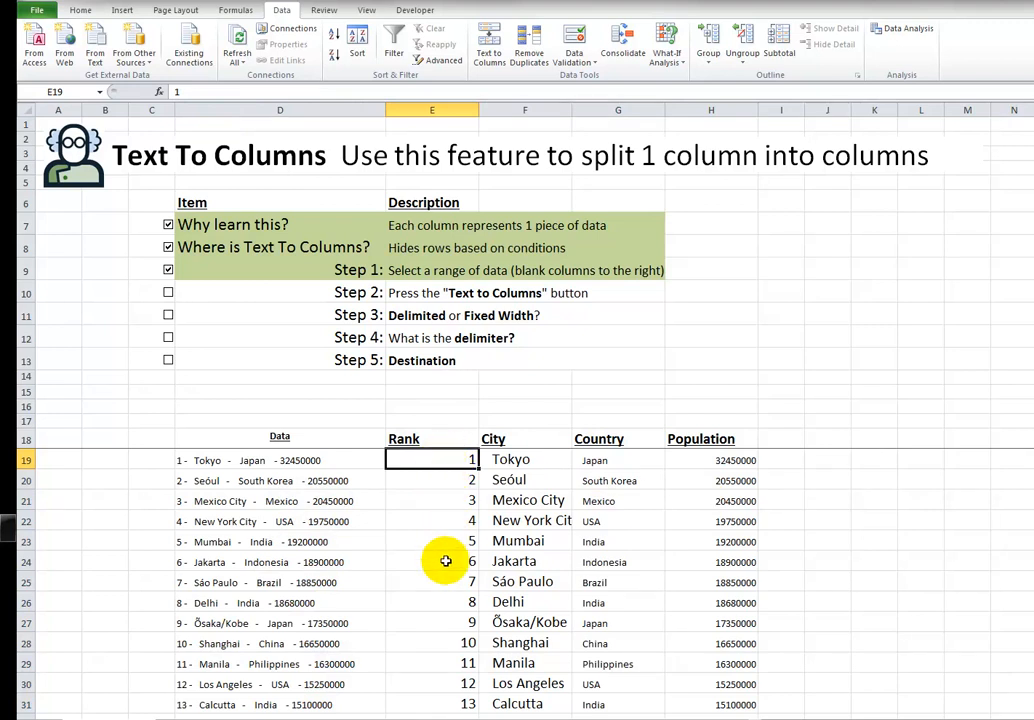
click(82, 11)
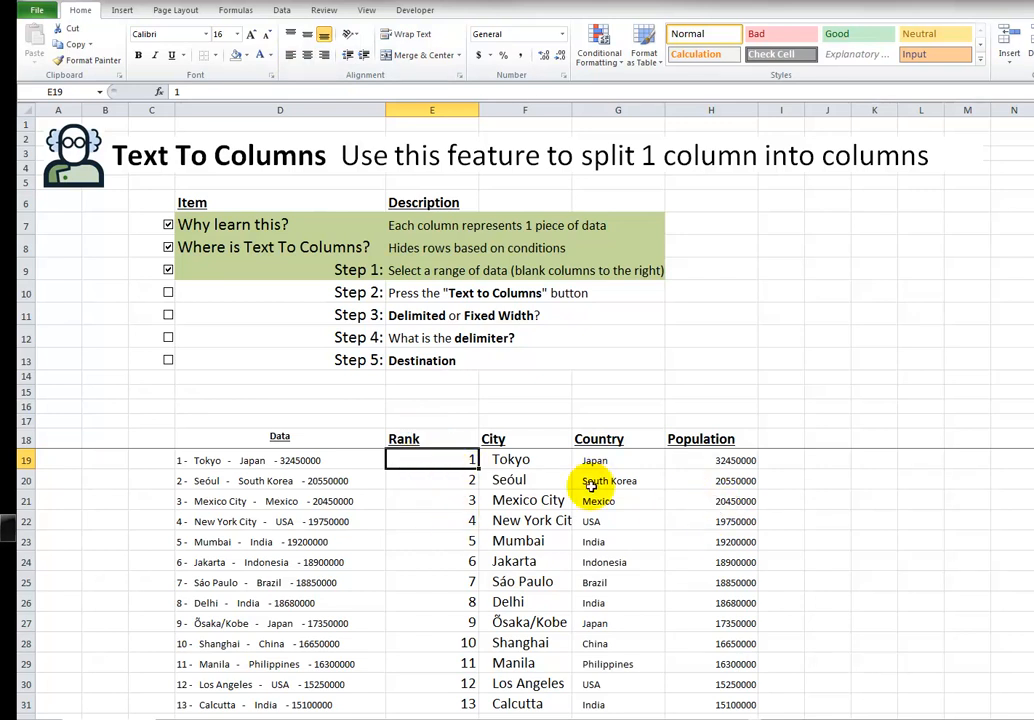
click(700, 462)
click(697, 439)
click(415, 438)
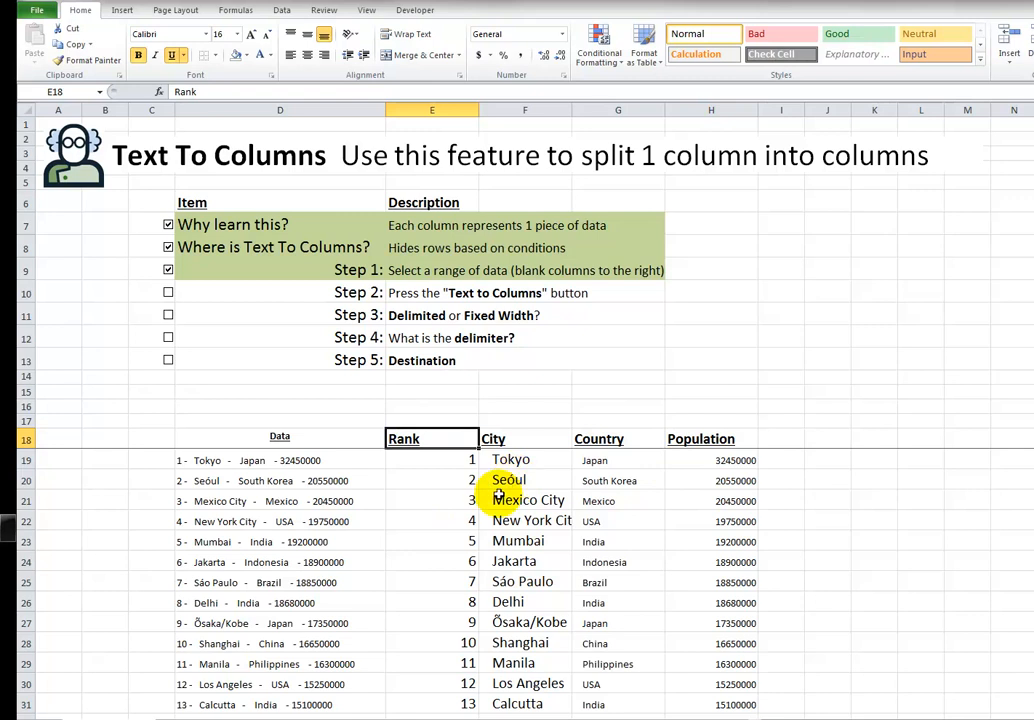
click(420, 480)
scroll(446, 552, down, 6)
scroll(447, 556, down, 15)
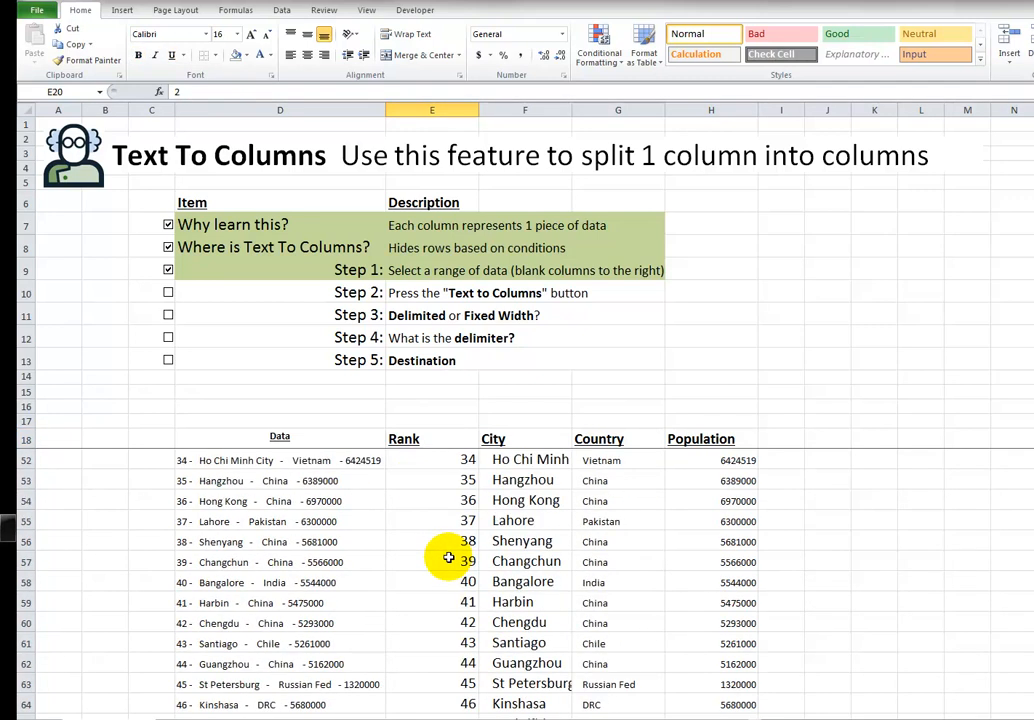
scroll(449, 562, up, 8)
scroll(449, 563, up, 13)
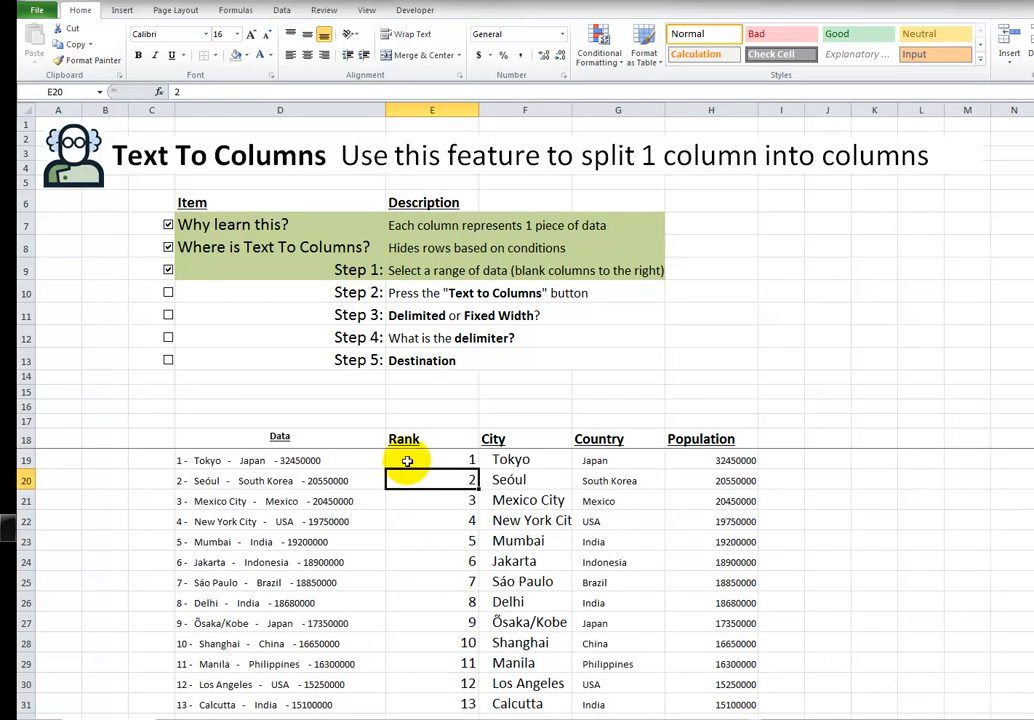
Step: Select the header cells E18:H18, from Rank through Population
click(424, 438)
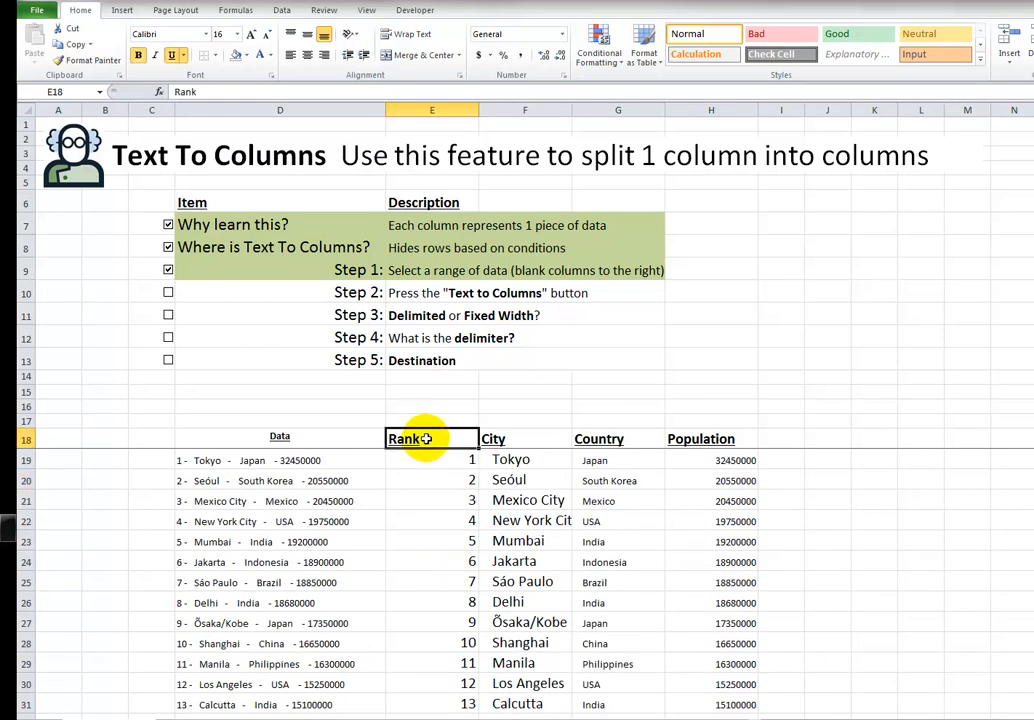
drag(409, 438, 683, 440)
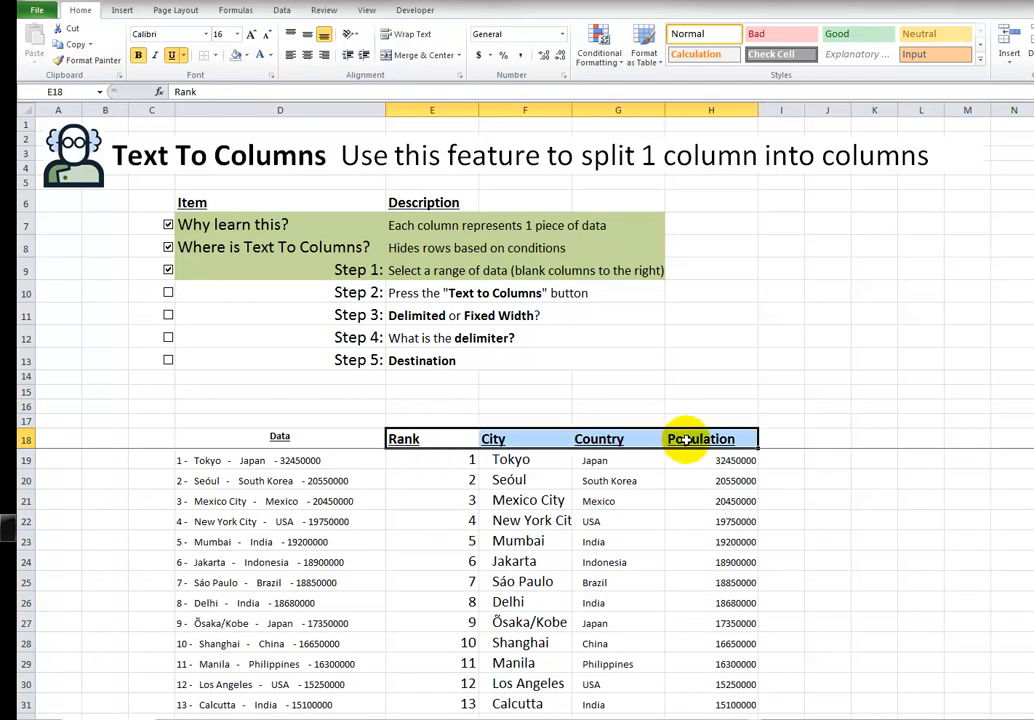